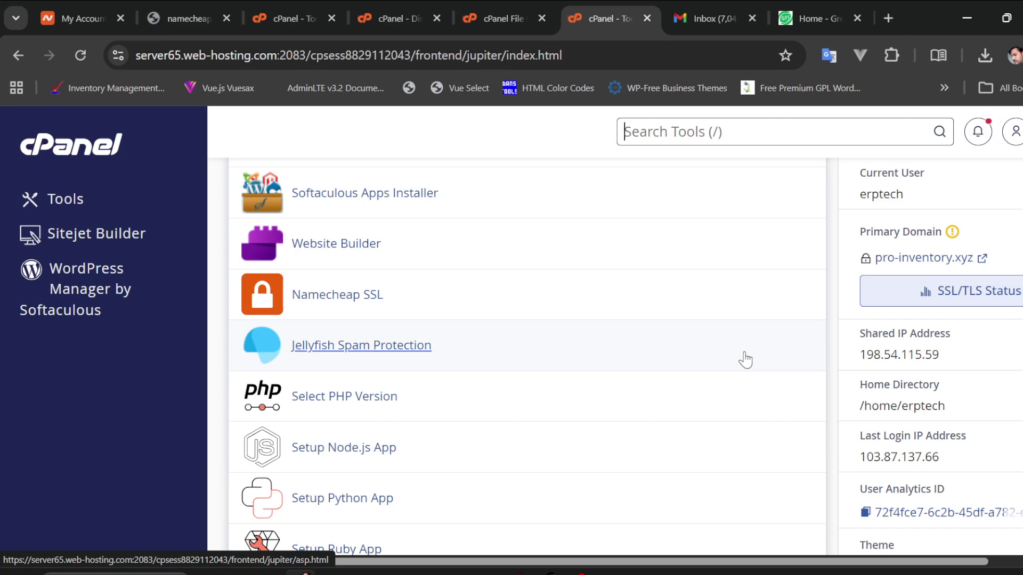
Find 'Exclusive for Namecheap Customers' in the Tools list and launch Namecheap SSL
{"action": "scroll", "coordinate": [745, 359], "scroll_direction": "down", "scroll_amount": 2}
{"action": "scroll", "coordinate": [745, 359], "scroll_direction": "up", "scroll_amount": 1}
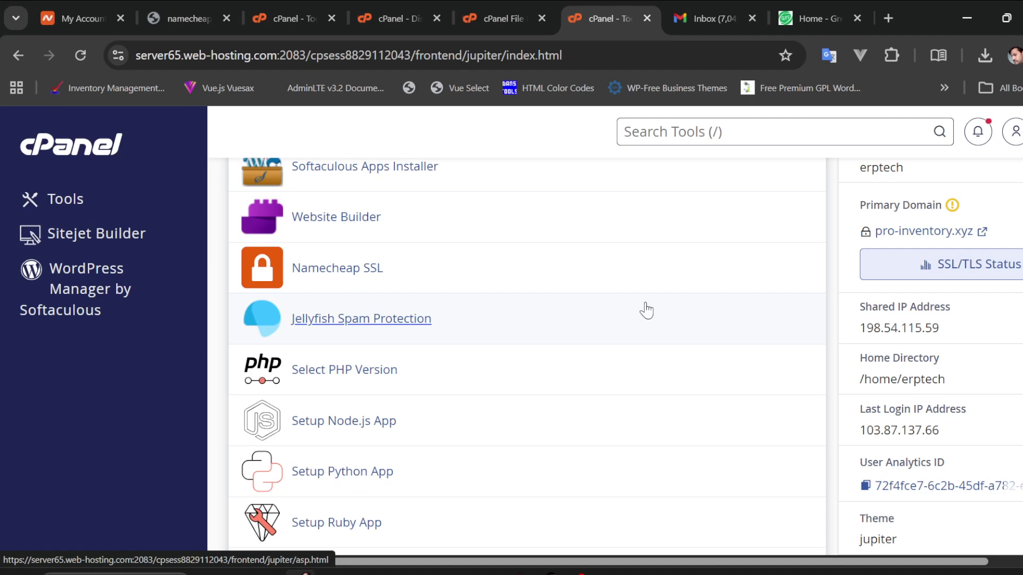
{"action": "scroll", "coordinate": [607, 277], "scroll_direction": "up", "scroll_amount": 3}
{"action": "middle_click", "coordinate": [606, 270]}
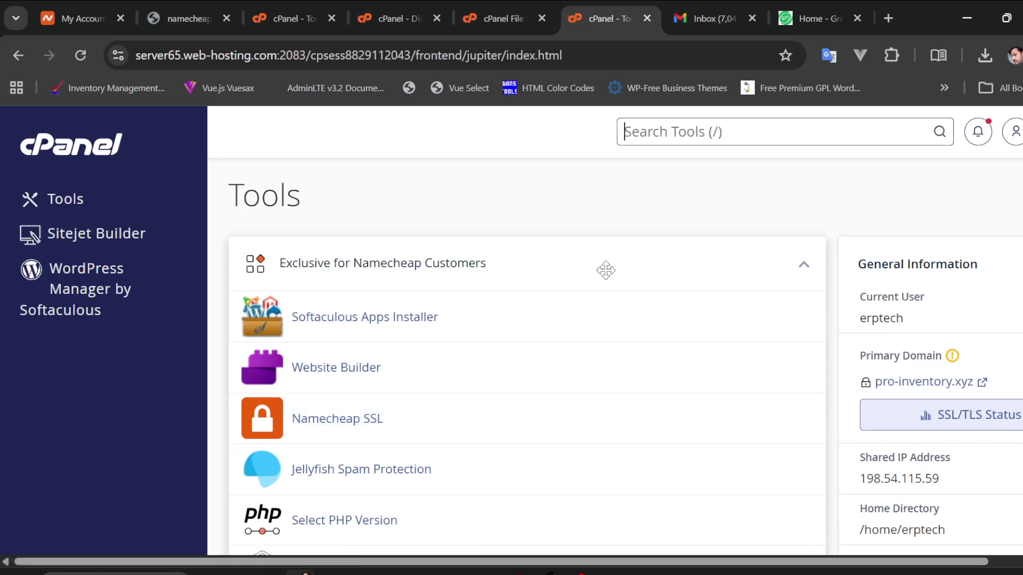
{"action": "scroll", "coordinate": [416, 421], "scroll_direction": "down", "scroll_amount": 1}
{"action": "scroll", "coordinate": [416, 422], "scroll_direction": "right", "scroll_amount": 1}
{"action": "scroll", "coordinate": [415, 421], "scroll_direction": "left", "scroll_amount": 1}
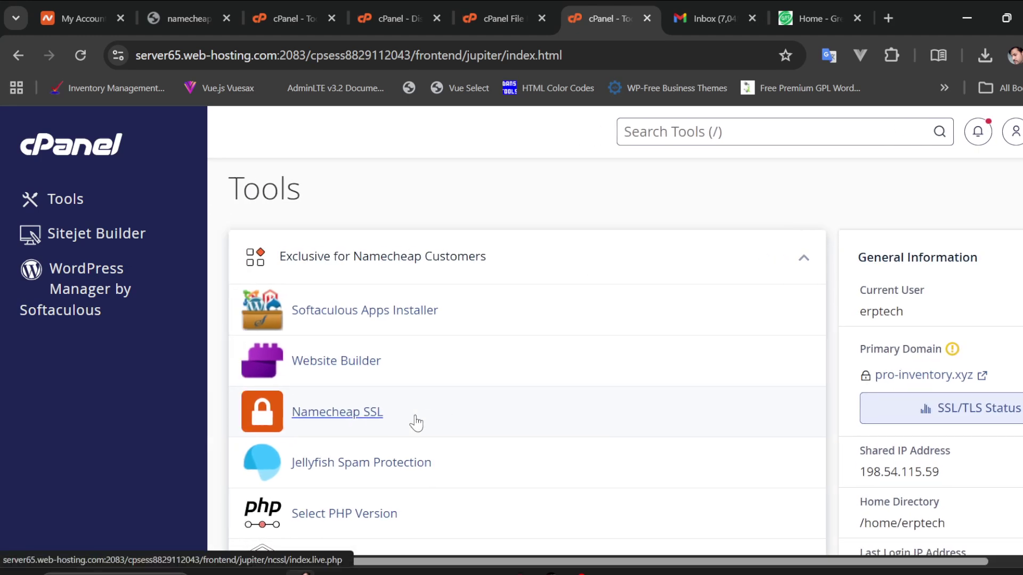
{"action": "left_click", "coordinate": [352, 418]}
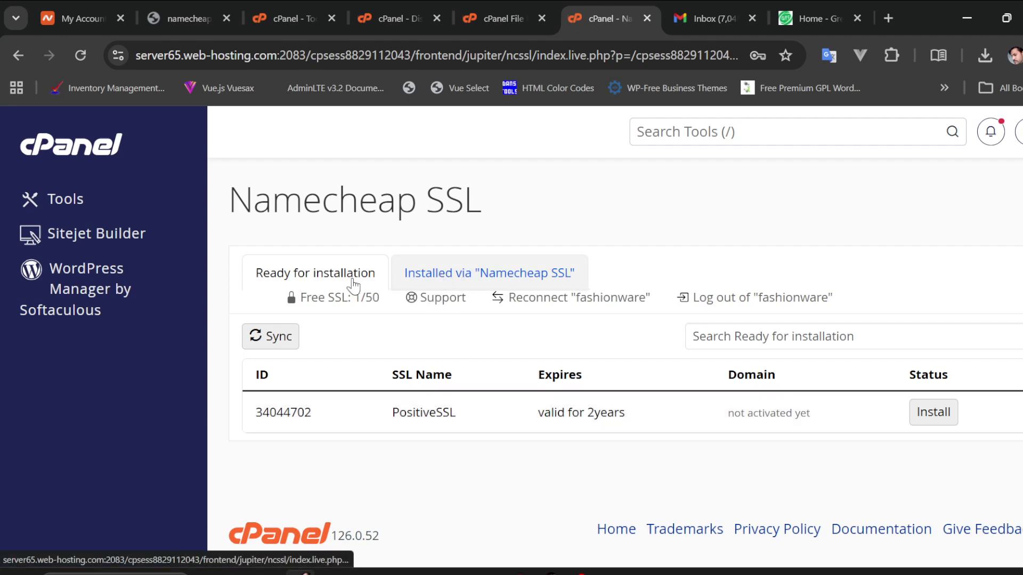
Reorder the expired greenplanfashion.com.bd certificate from the 'Installed via Namecheap SSL' list
{"action": "left_click", "coordinate": [479, 276]}
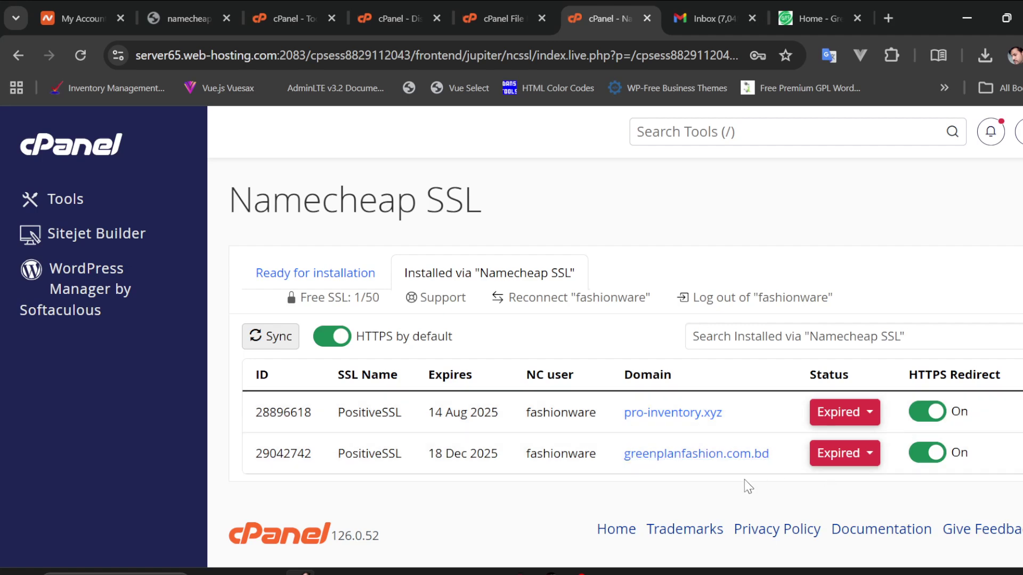
{"action": "left_click", "coordinate": [870, 457]}
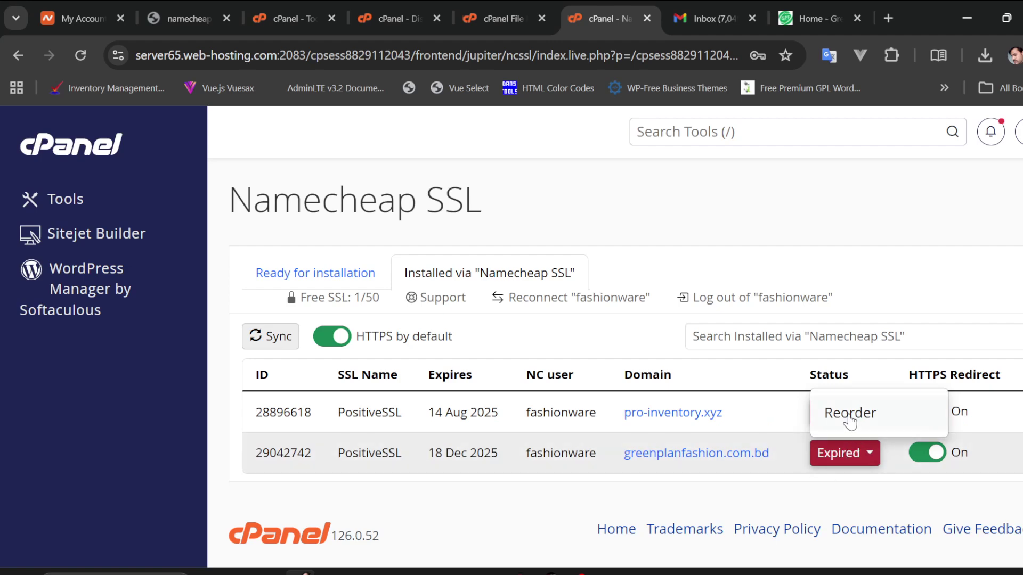
{"action": "left_click", "coordinate": [850, 414]}
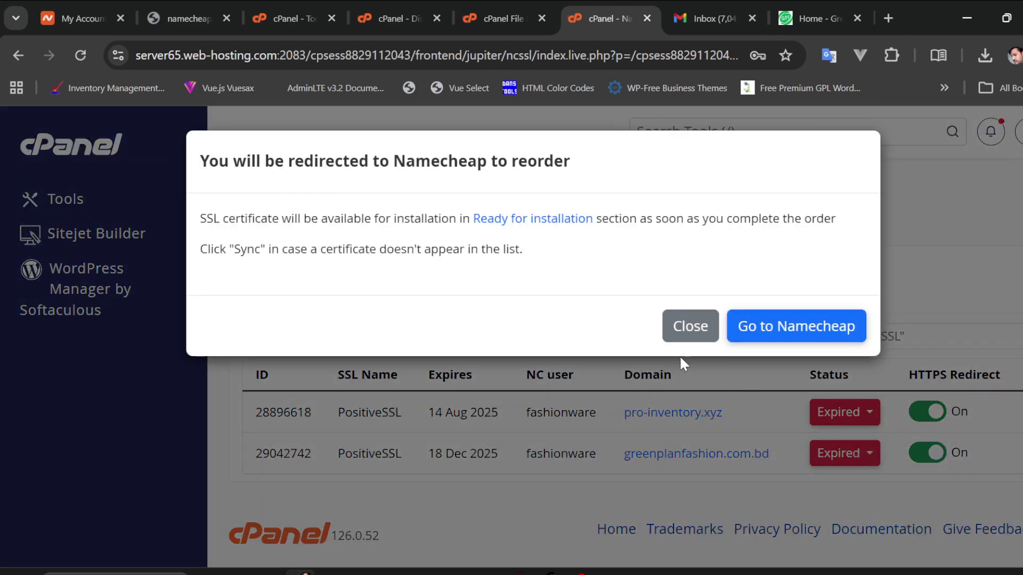
Set the PositiveSSL cart term to 2 Years ($17.98) on Namecheap, then return to cPanel
{"action": "left_click", "coordinate": [768, 333]}
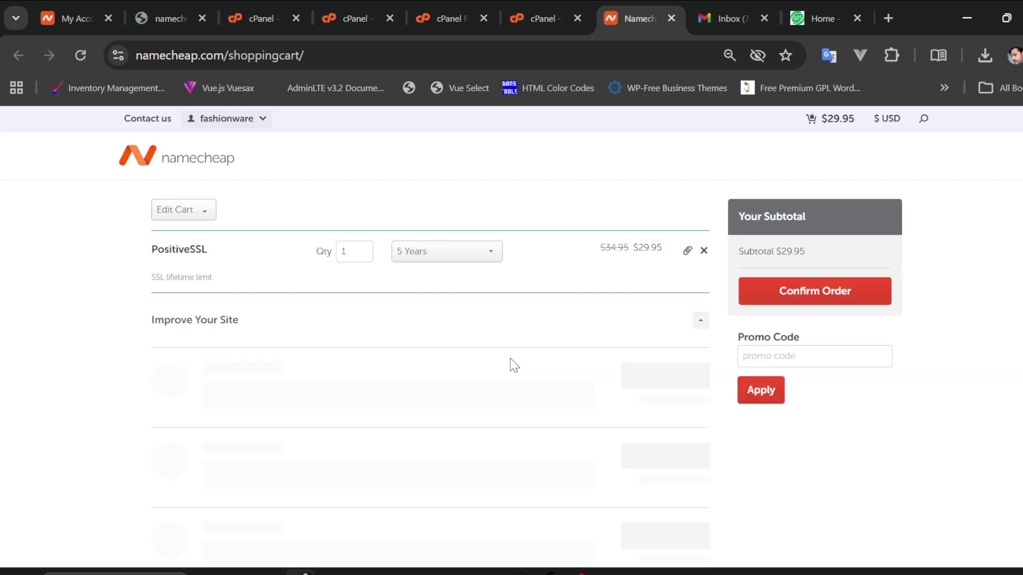
{"action": "left_click", "coordinate": [458, 251]}
{"action": "left_click", "coordinate": [433, 274]}
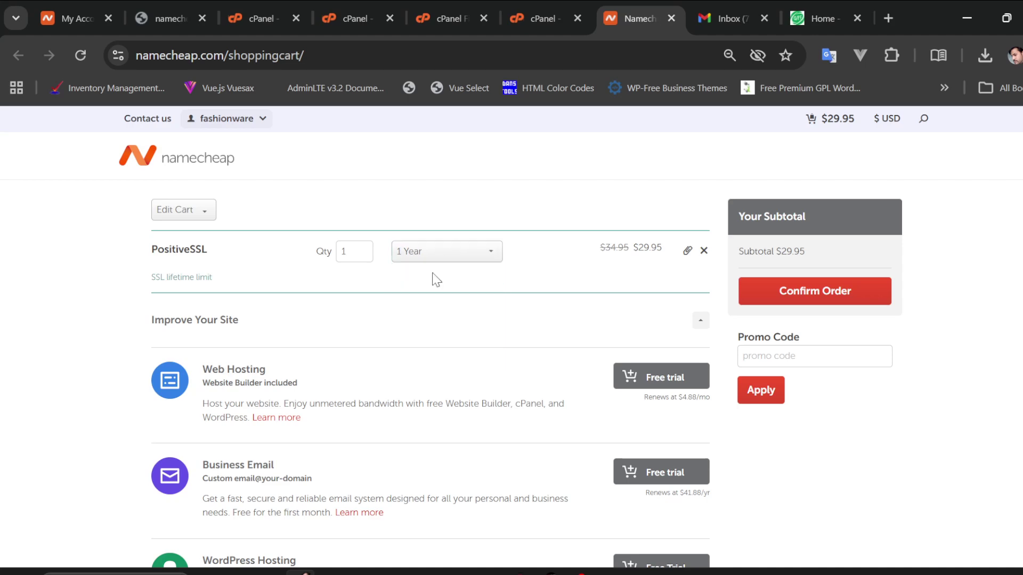
{"action": "left_click", "coordinate": [456, 254]}
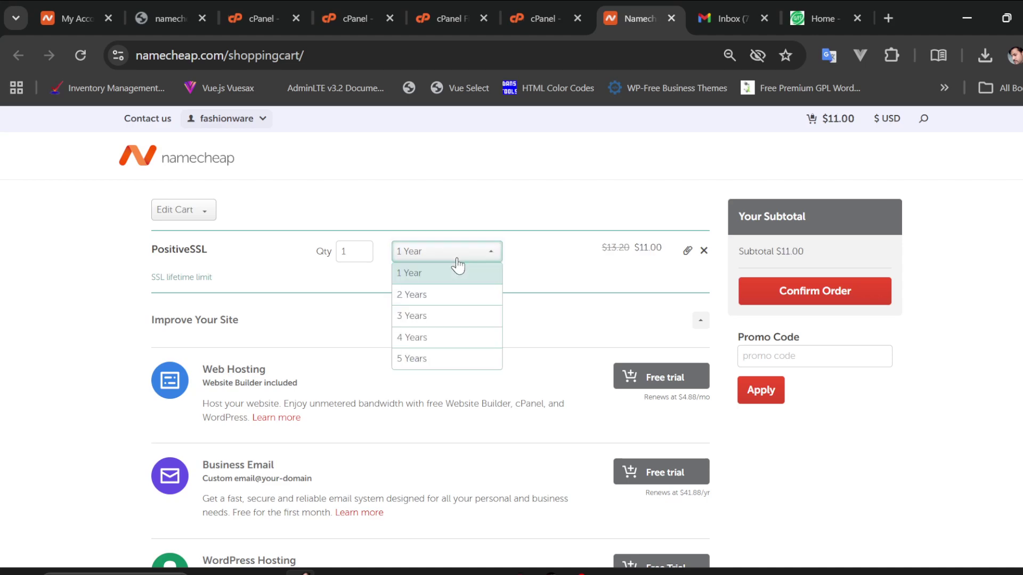
{"action": "left_click", "coordinate": [445, 296]}
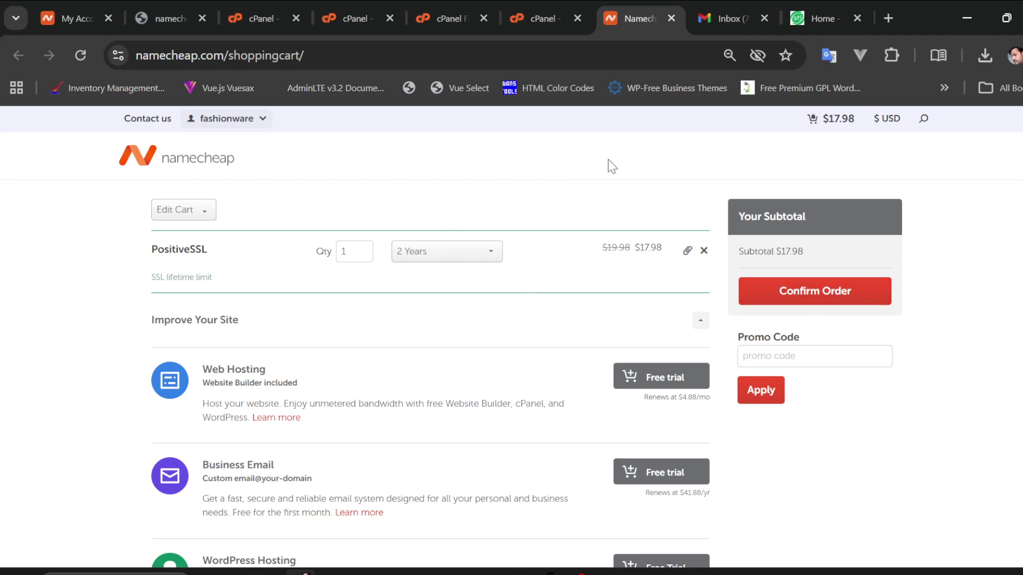
{"action": "left_click", "coordinate": [552, 6]}
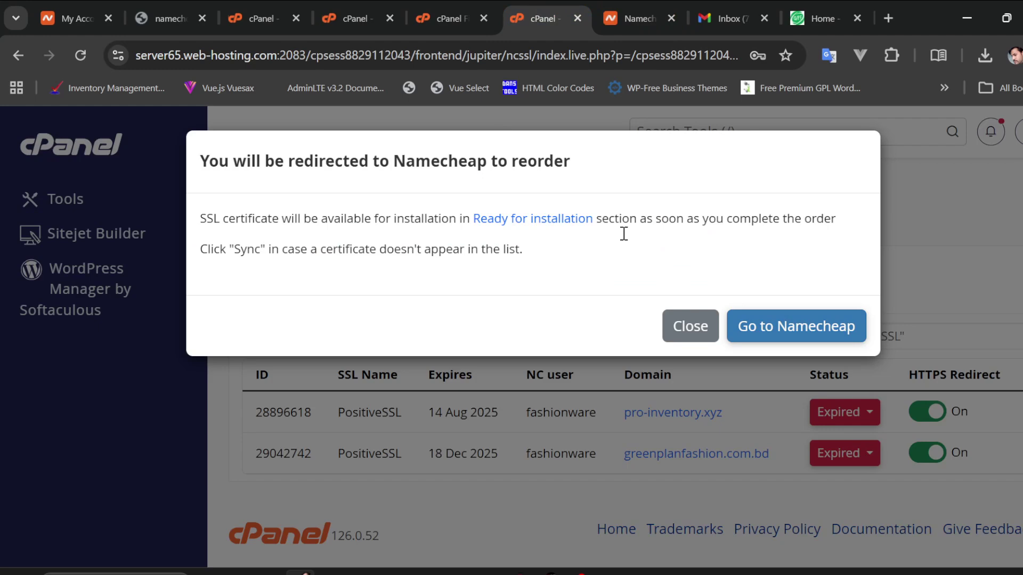
Dismiss the redirect notice and list the certificates ready for installation
{"action": "left_click", "coordinate": [692, 327]}
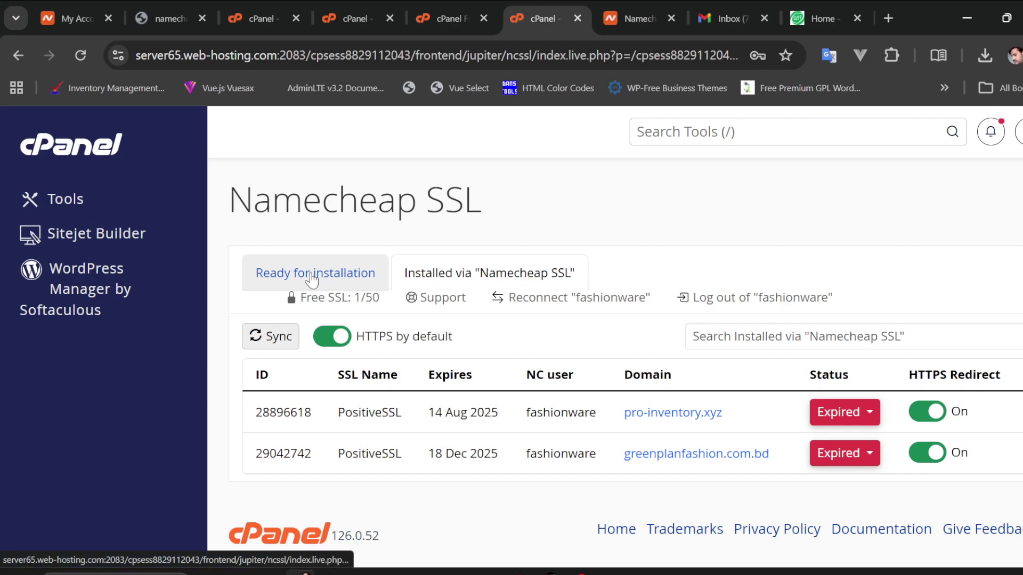
{"action": "left_click", "coordinate": [447, 16]}
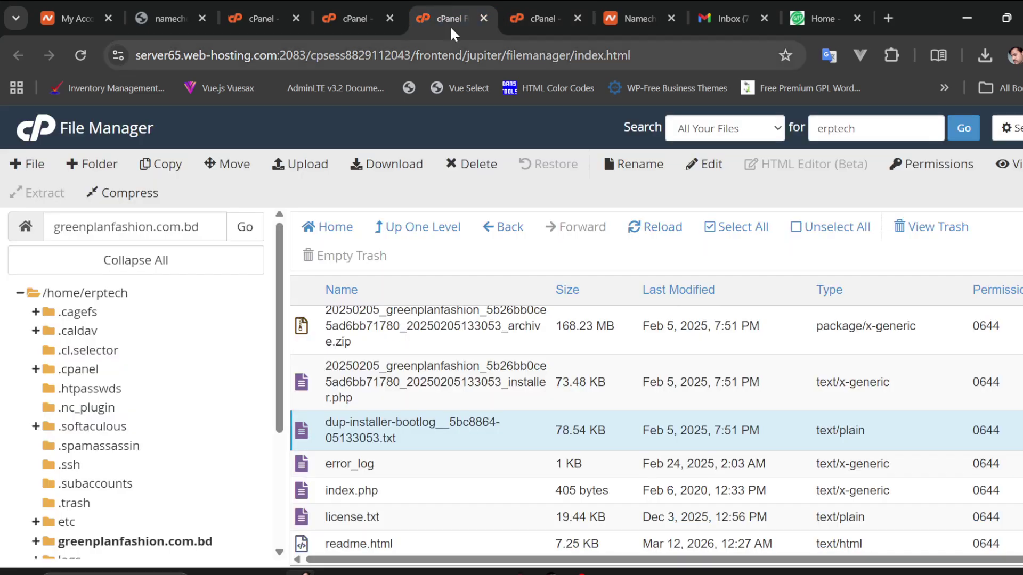
{"action": "left_click", "coordinate": [541, 13]}
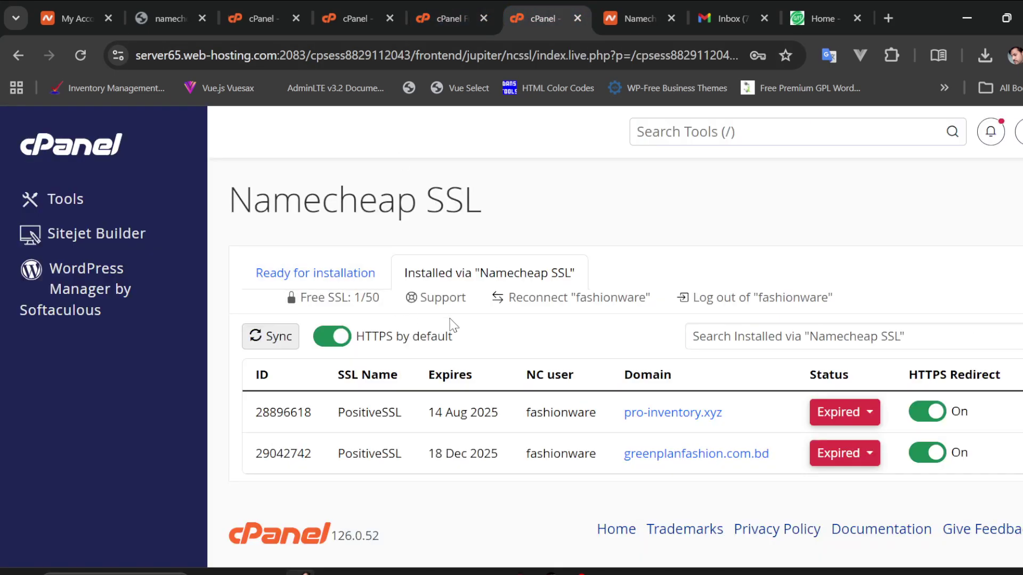
{"action": "left_click", "coordinate": [329, 289]}
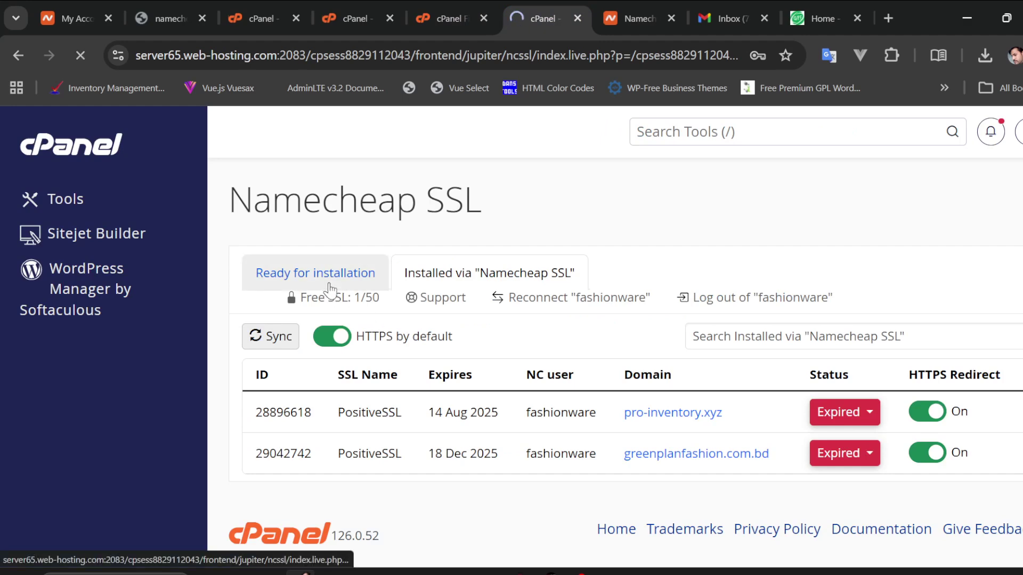
Search tools for 'ssl', reopen Namecheap SSL, and start installing PositiveSSL ID 34044702
{"action": "left_click", "coordinate": [669, 136]}
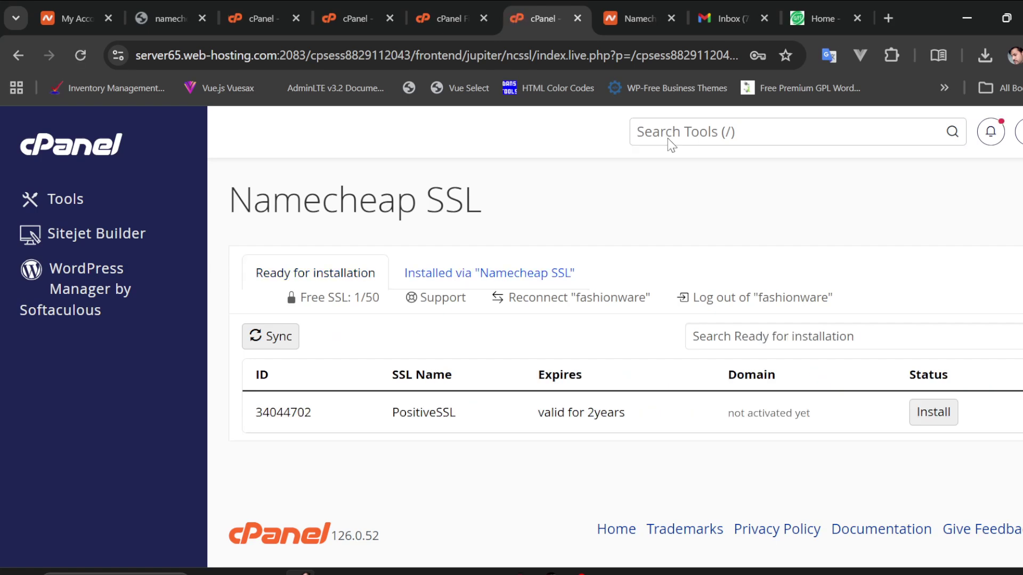
{"action": "left_click", "coordinate": [672, 131]}
{"action": "type", "text": "ss"}
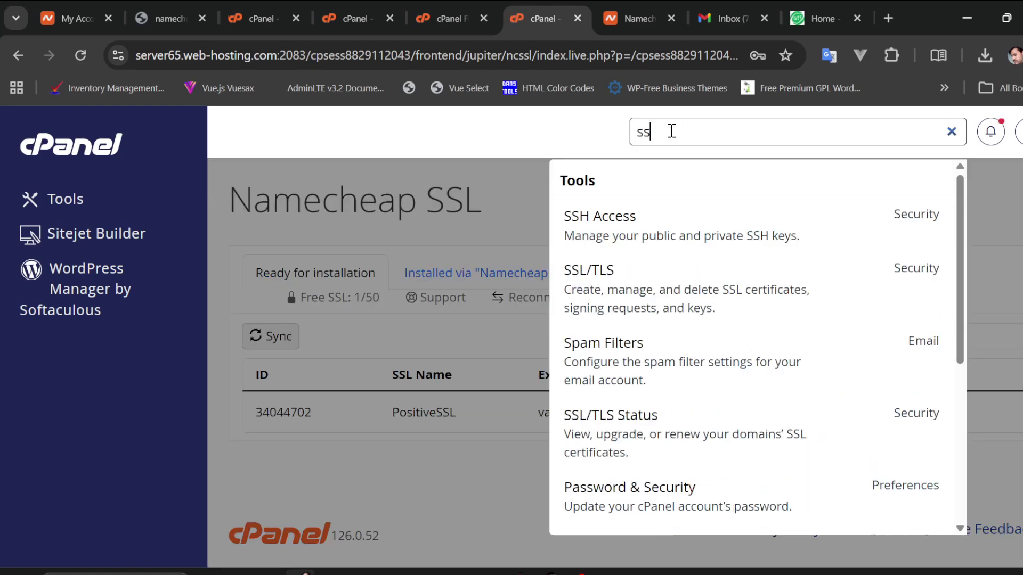
{"action": "type", "text": "l"}
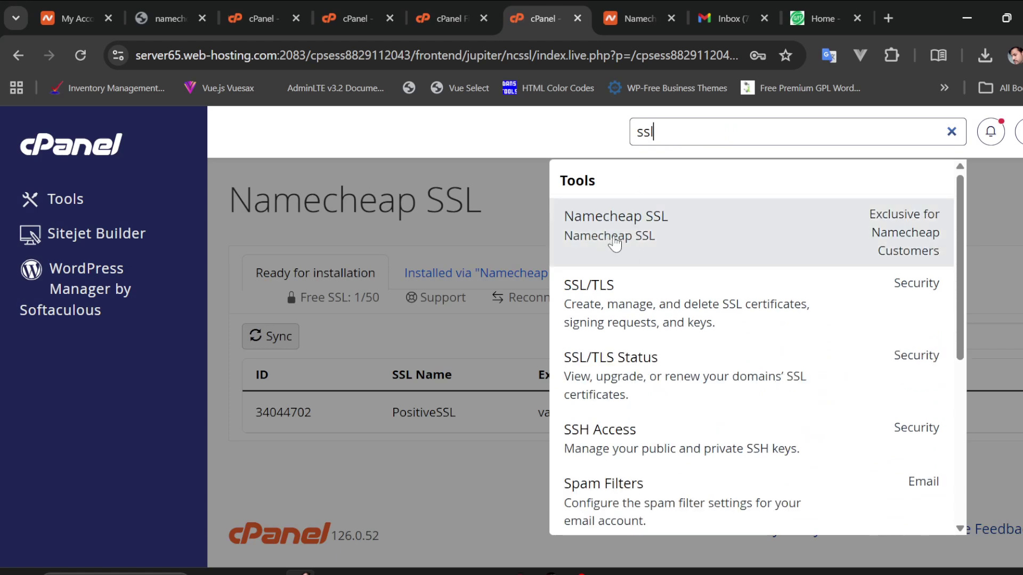
{"action": "left_click", "coordinate": [474, 191]}
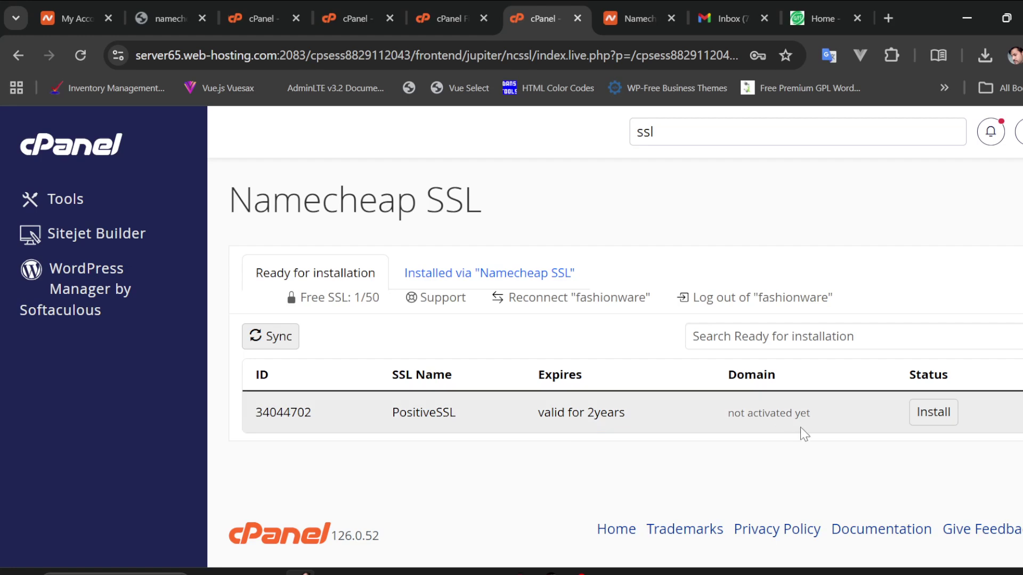
{"action": "left_click", "coordinate": [933, 417]}
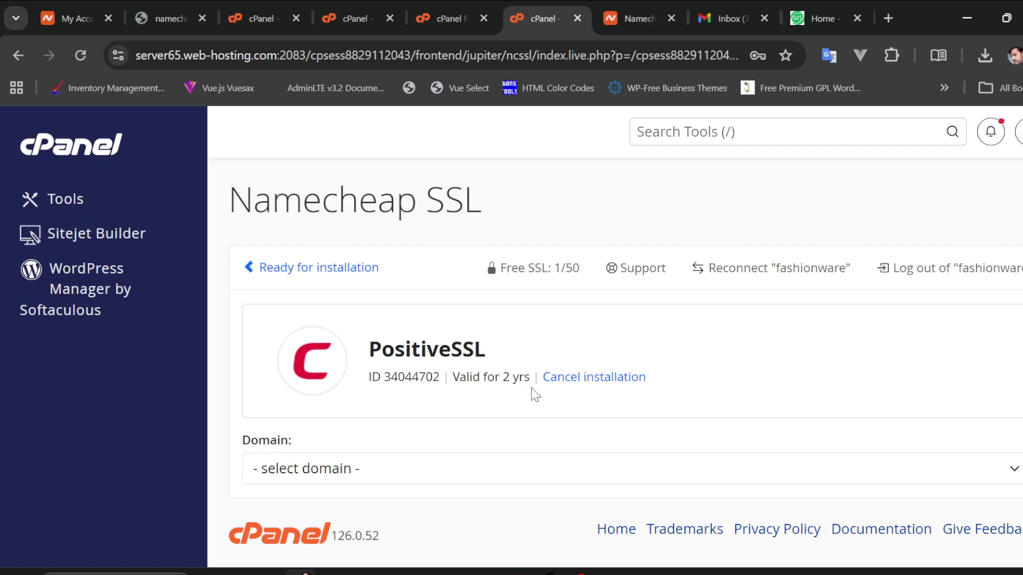
{"action": "left_click", "coordinate": [406, 472]}
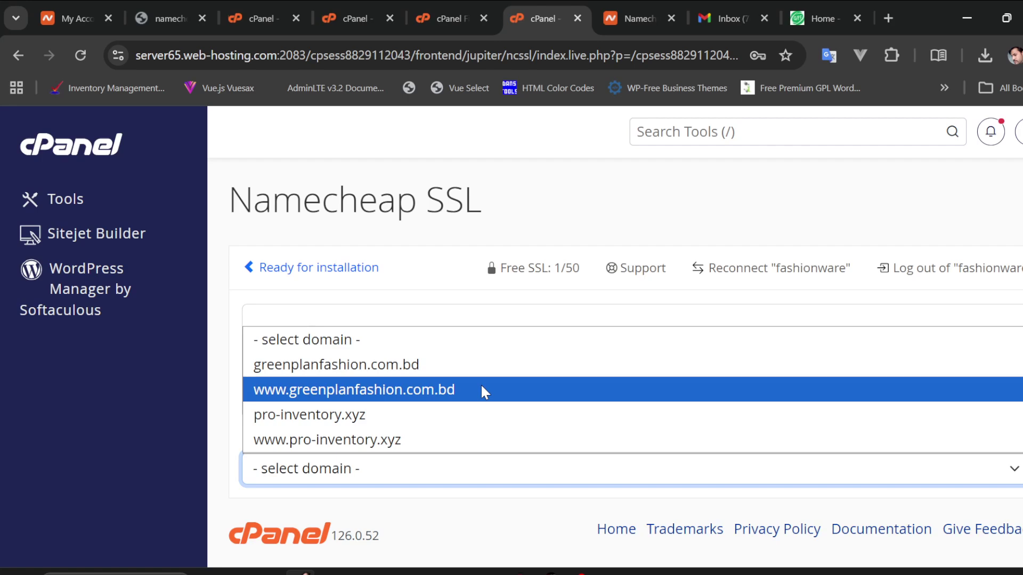
{"action": "left_click", "coordinate": [482, 387]}
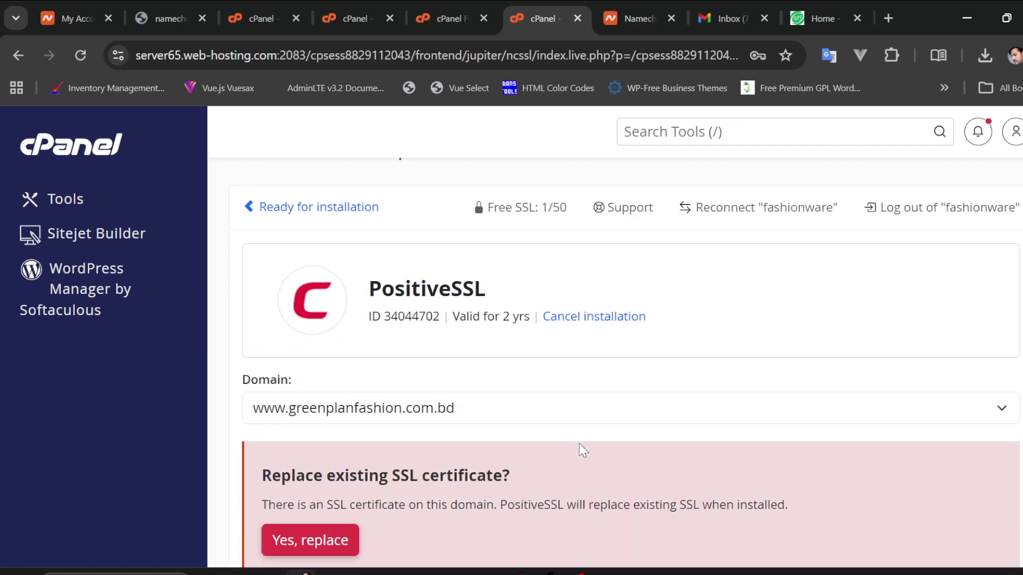
{"action": "scroll", "coordinate": [580, 444], "scroll_direction": "down", "scroll_amount": 3}
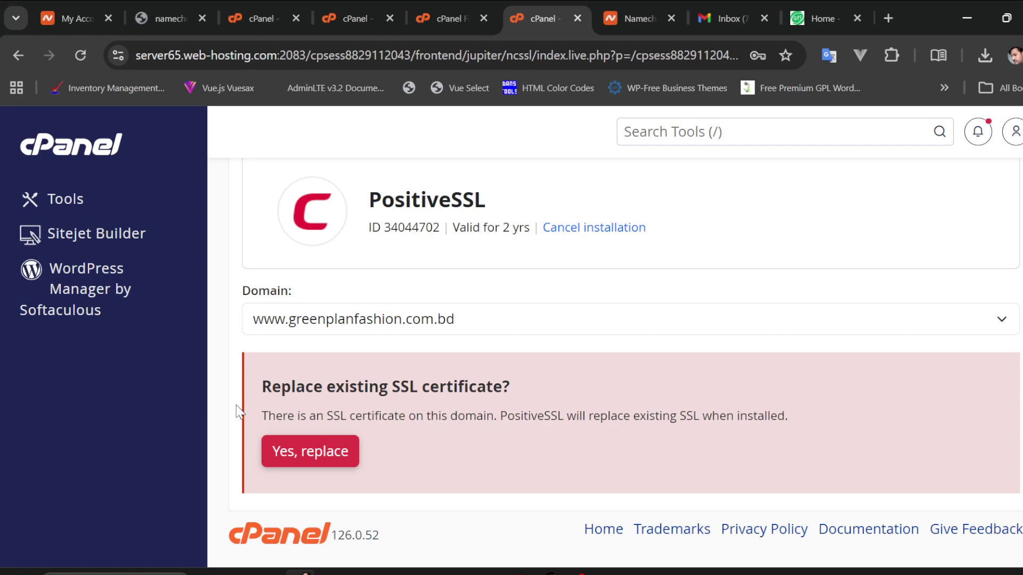
{"action": "left_click", "coordinate": [314, 452]}
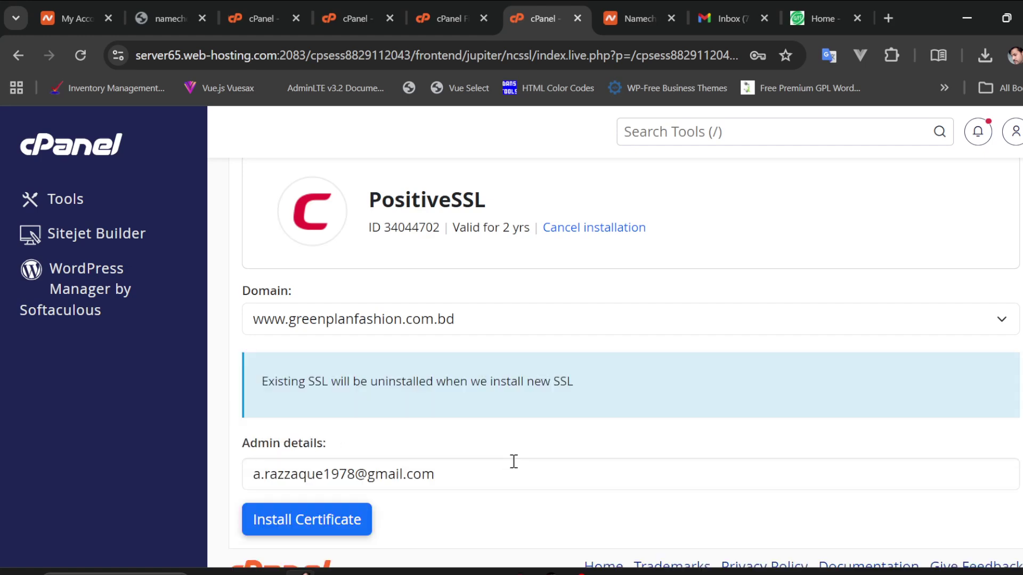
{"action": "scroll", "coordinate": [514, 461], "scroll_direction": "down", "scroll_amount": 1}
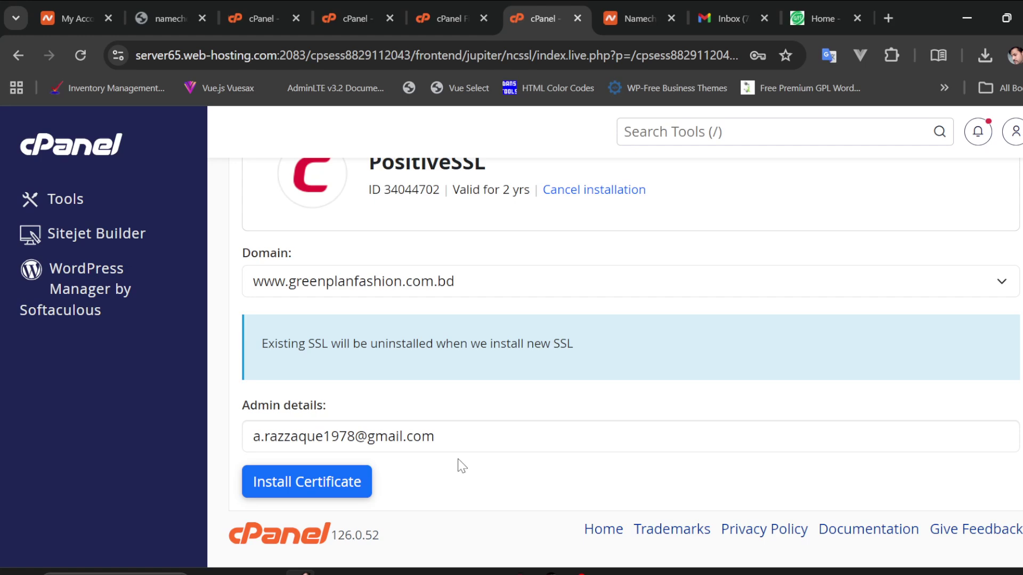
{"action": "left_click", "coordinate": [335, 491]}
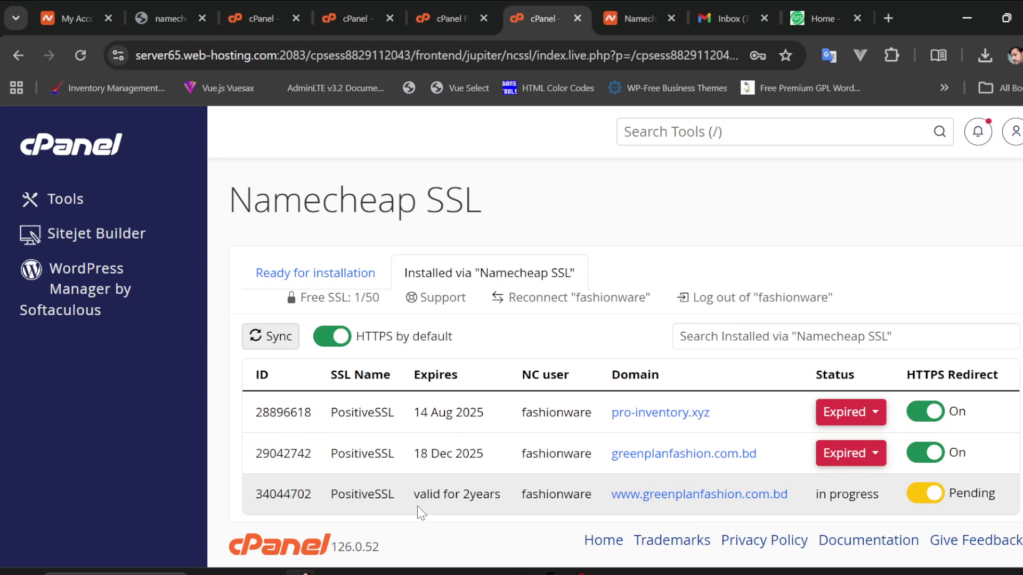
Sync the installed certificates until PositiveSSL ID 34044702 shows Active, expiring 27 Oct 2026
{"action": "scroll", "coordinate": [417, 506], "scroll_direction": "down", "scroll_amount": 1}
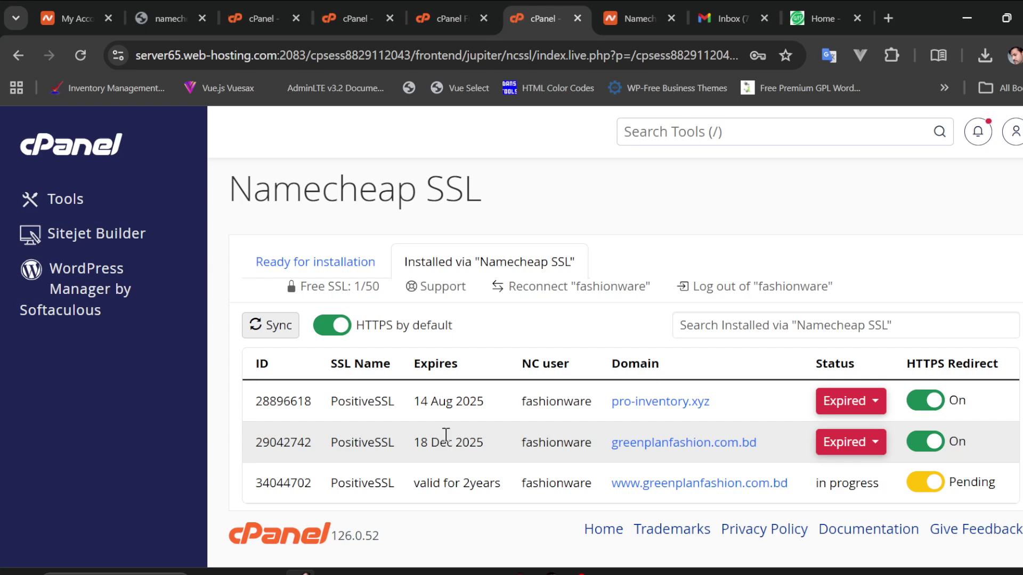
{"action": "left_click", "coordinate": [278, 328]}
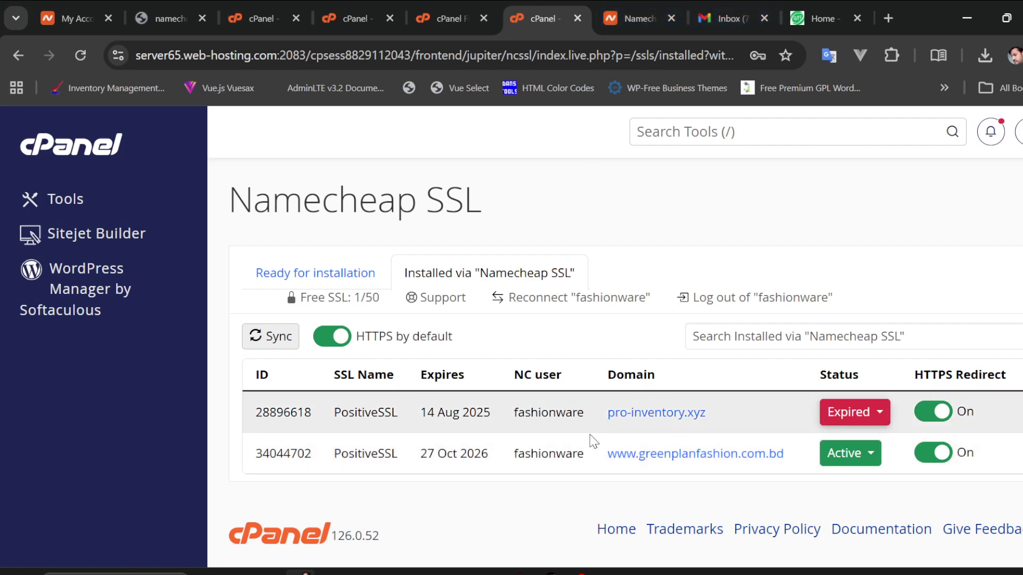
{"action": "left_click", "coordinate": [649, 454]}
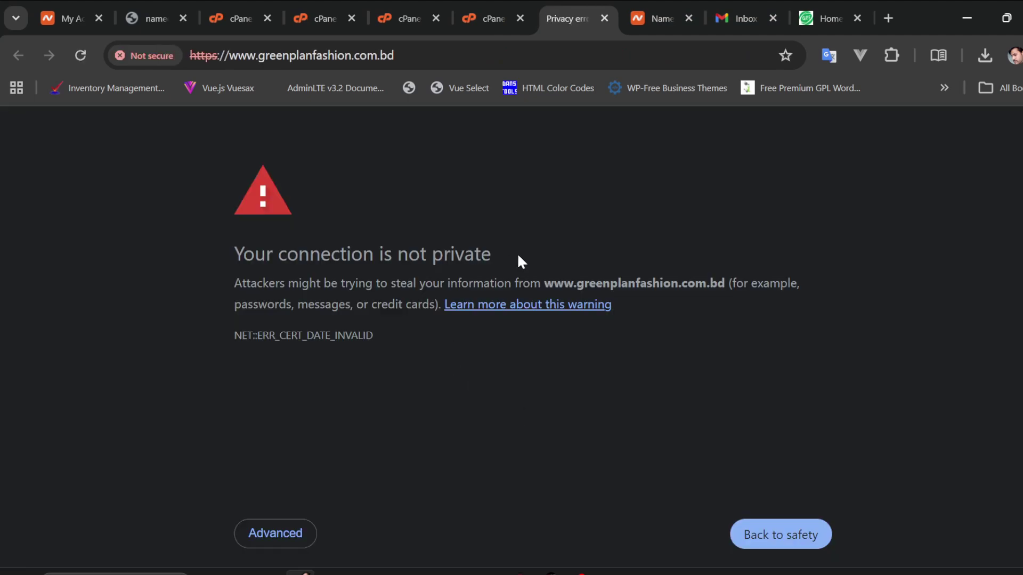
{"action": "left_click", "coordinate": [283, 533]}
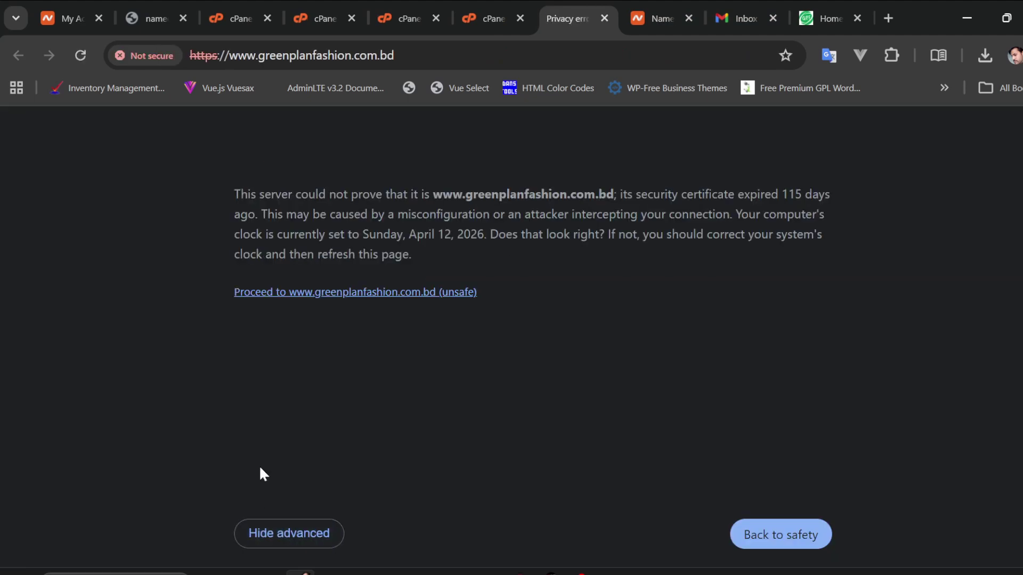
{"action": "left_click", "coordinate": [383, 296]}
{"action": "key", "text": "ctrl+shift+Tab"}
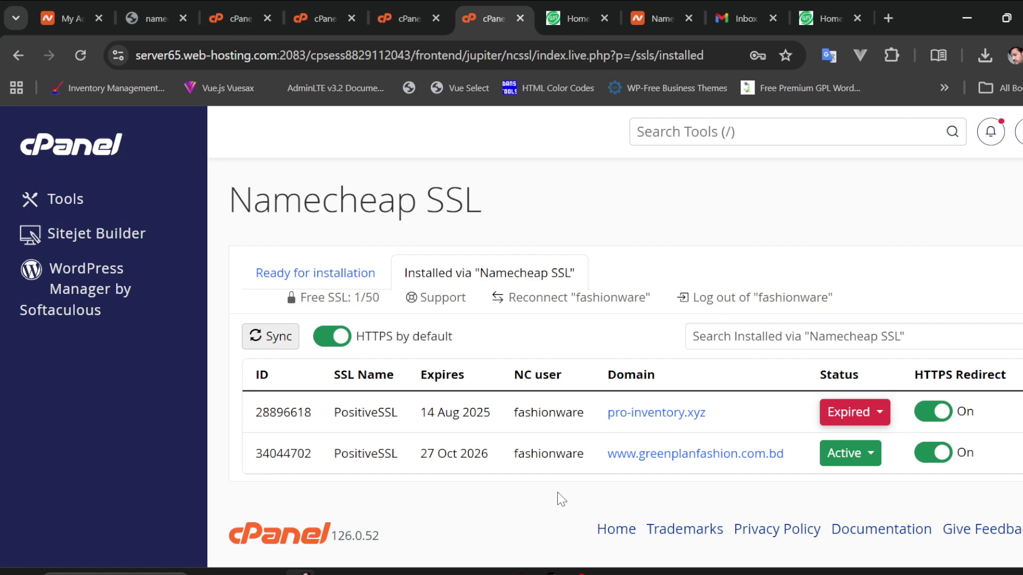